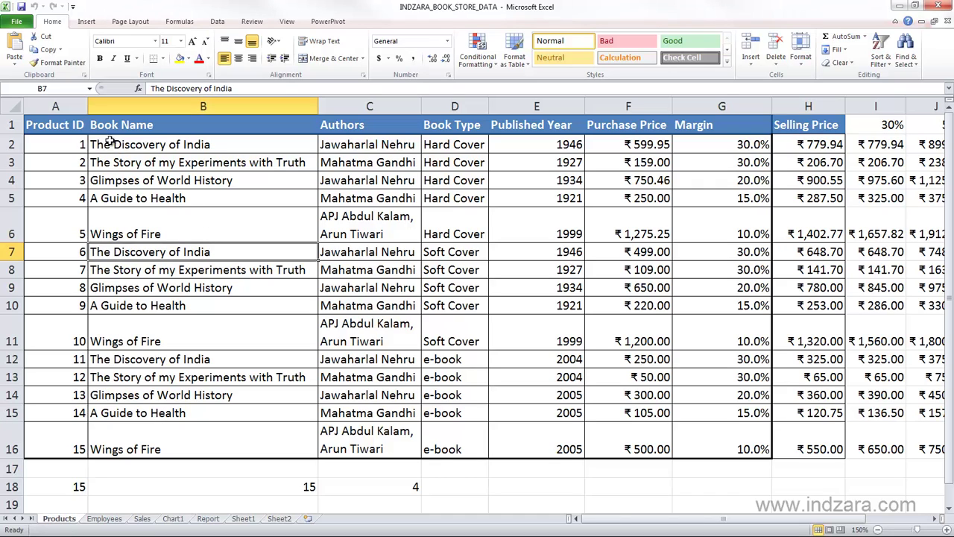
Delete the 30%, 50% and 70% price columns I:K.
drag(78, 134, 796, 444)
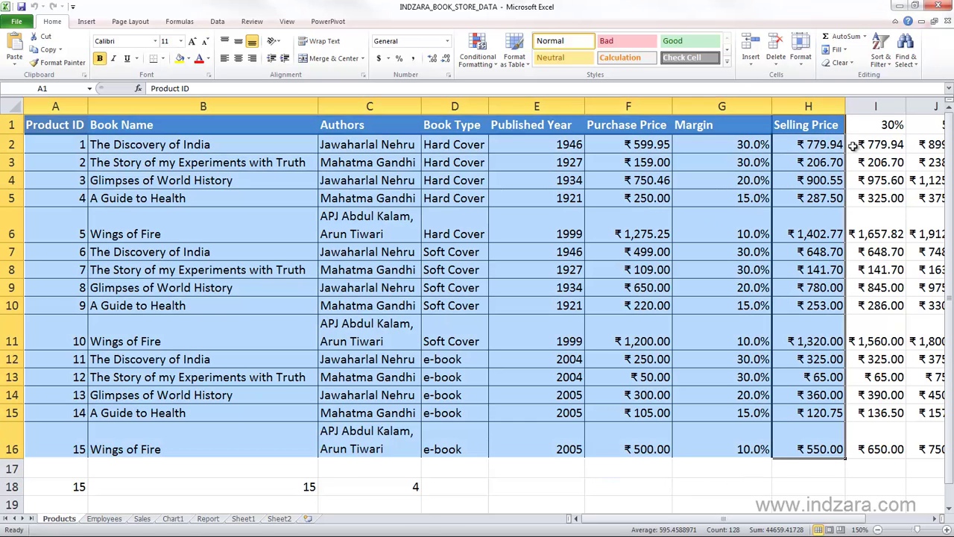
scroll(827, 523, right, 2)
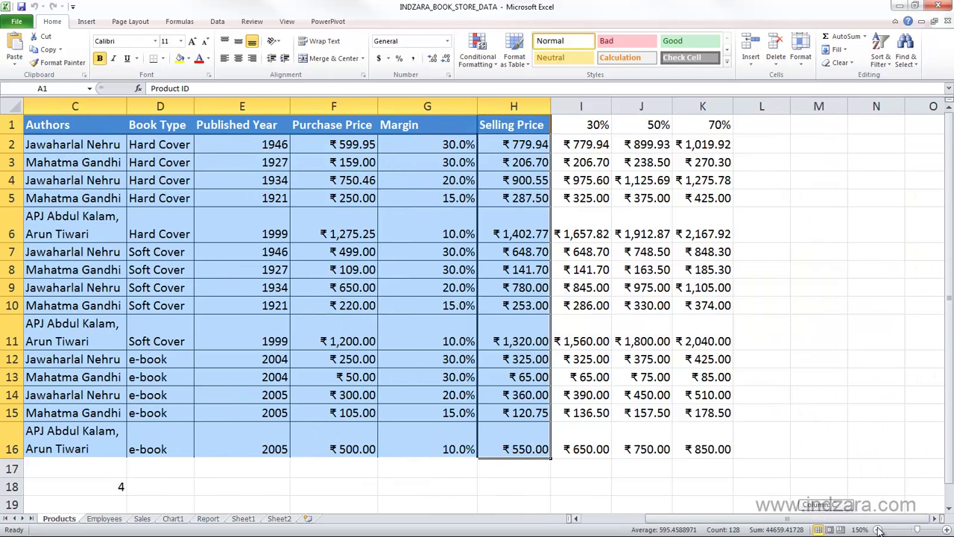
drag(586, 106, 688, 156)
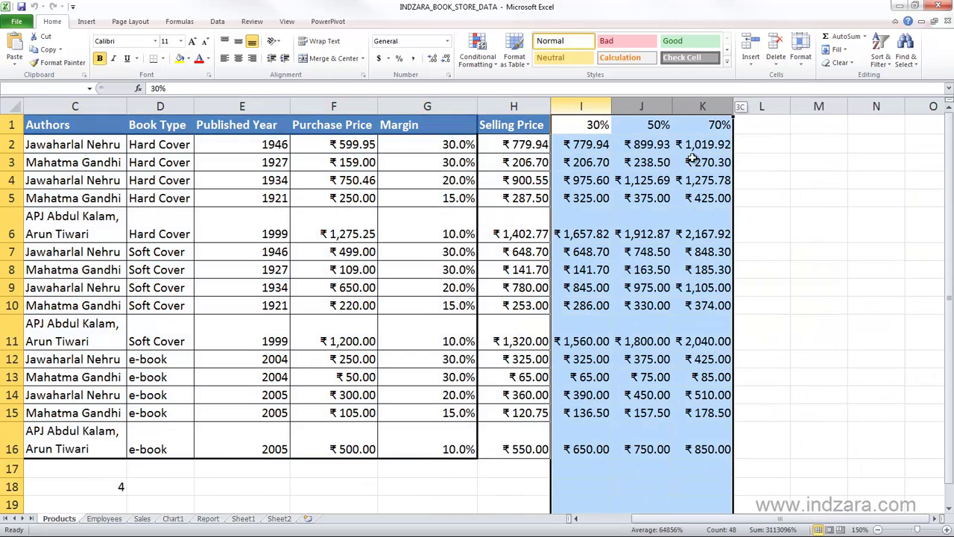
right_click(689, 164)
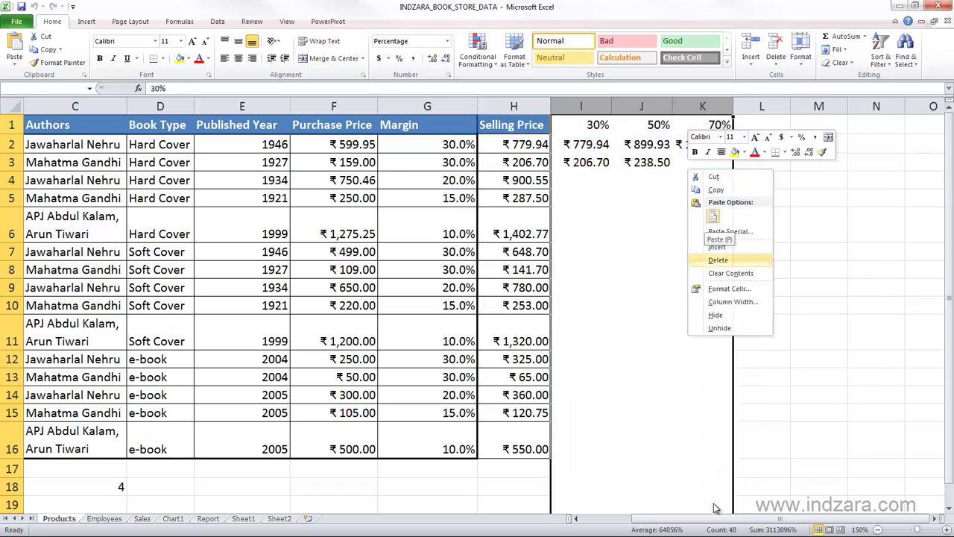
click(717, 261)
Clear the count values in A18:C18 and save the workbook.
scroll(674, 525, left, 2)
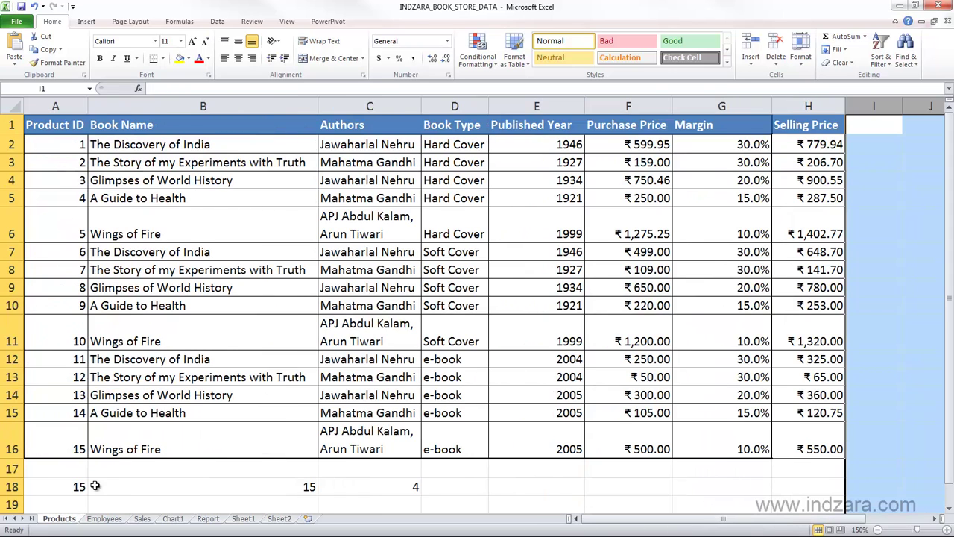
drag(64, 486, 369, 492)
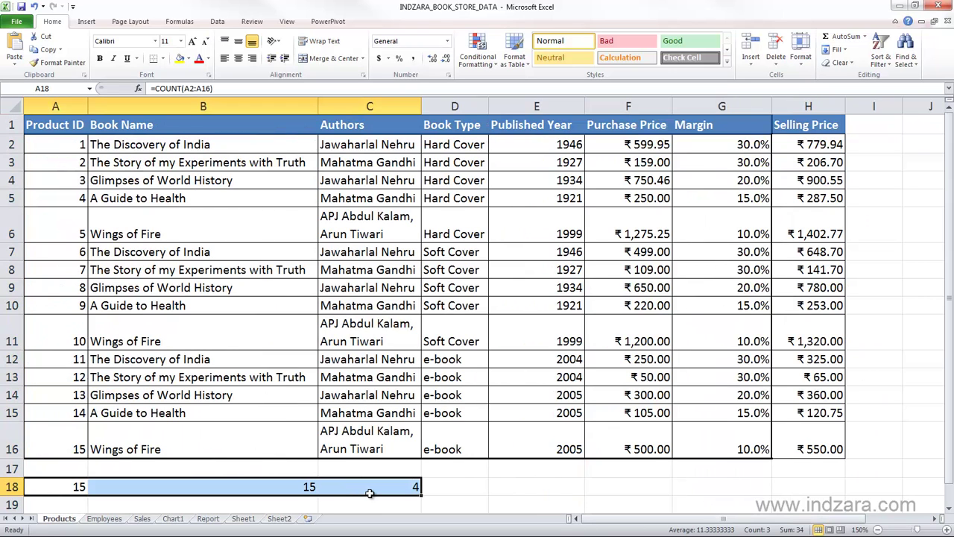
key(Delete)
click(375, 490)
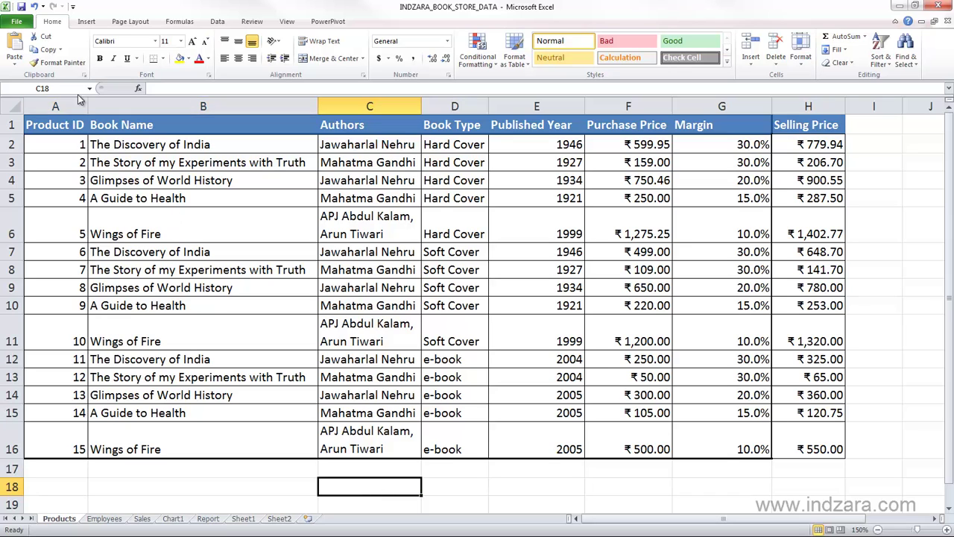
click(21, 7)
drag(68, 124, 843, 449)
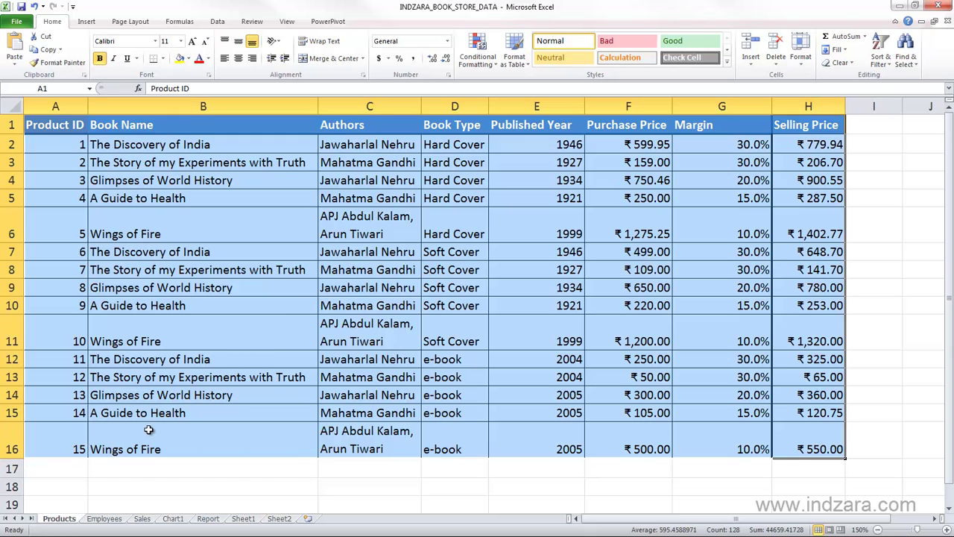
Copy the Products sheet to a new sheet placed before Employees.
right_click(60, 519)
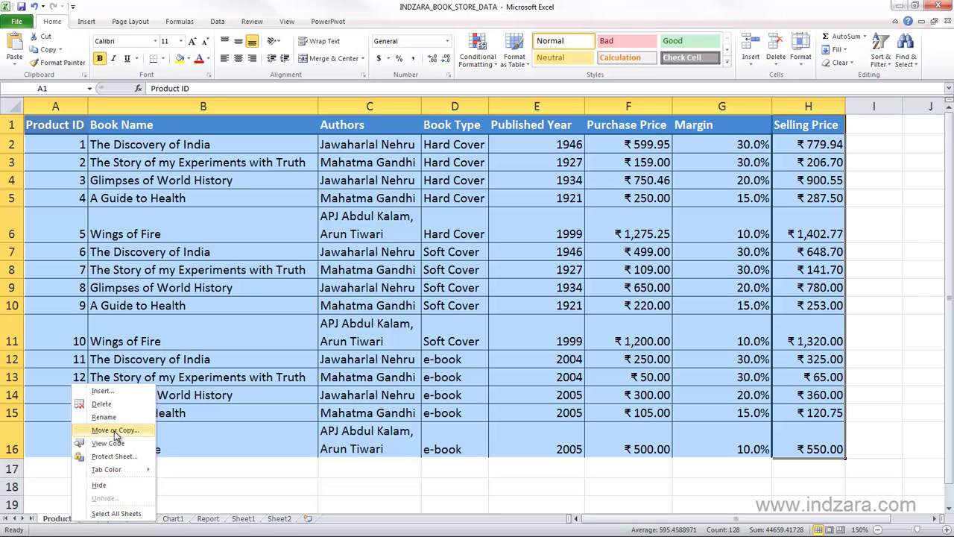
click(115, 431)
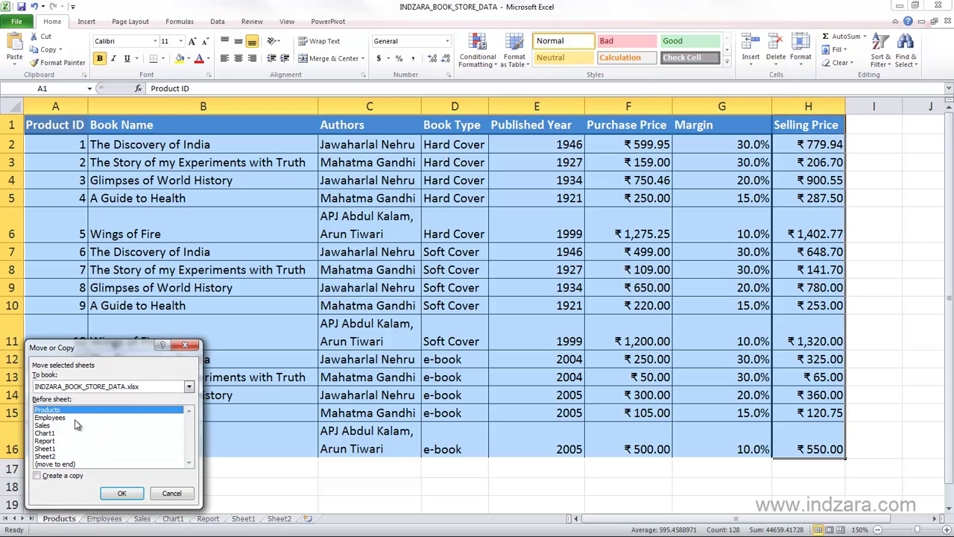
click(64, 475)
click(56, 418)
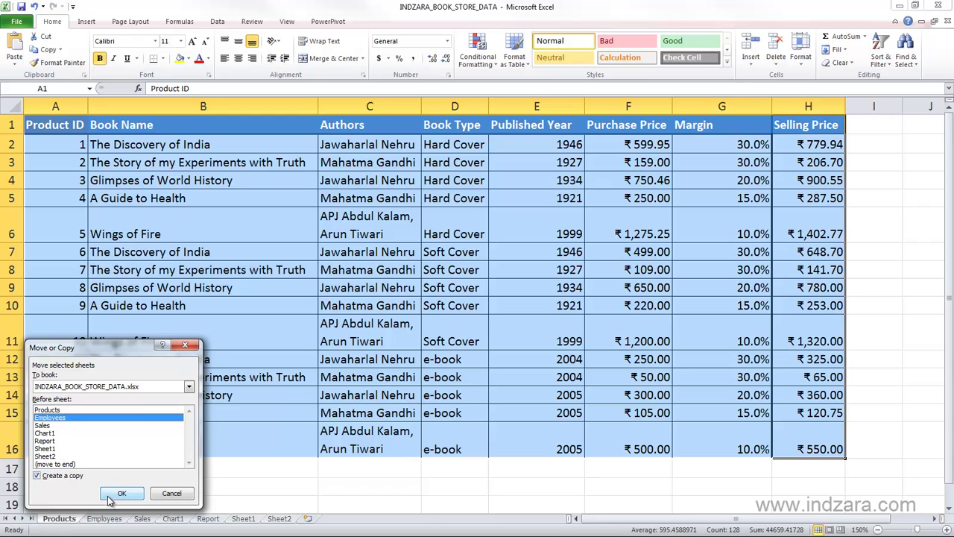
click(119, 494)
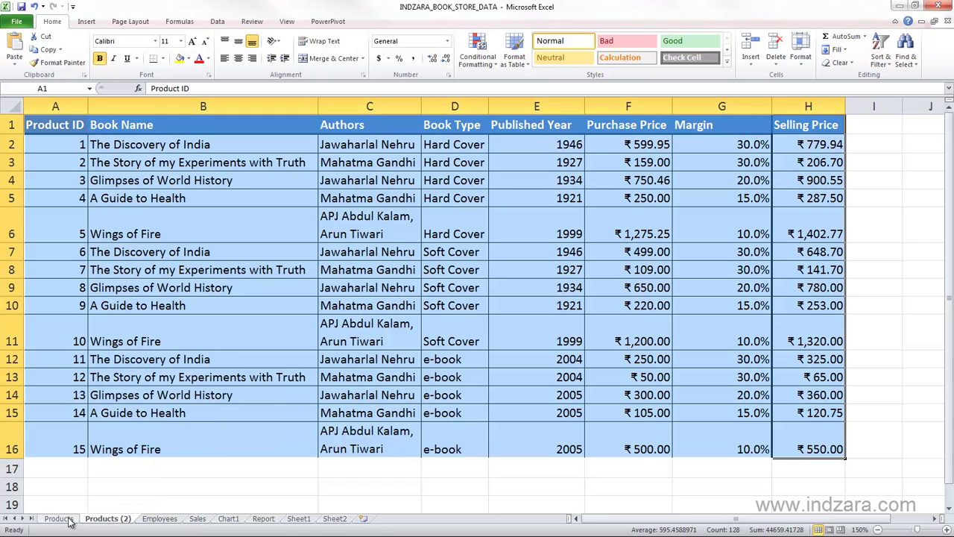
Rename the 'Products (2)' sheet to 'Products_Table'.
double_click(119, 518)
drag(121, 518, 152, 519)
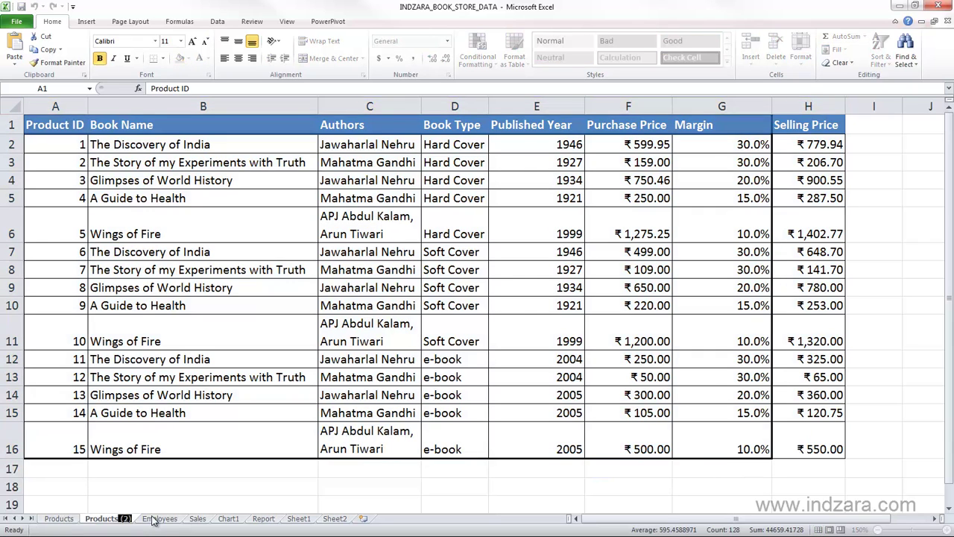
text(_Table)
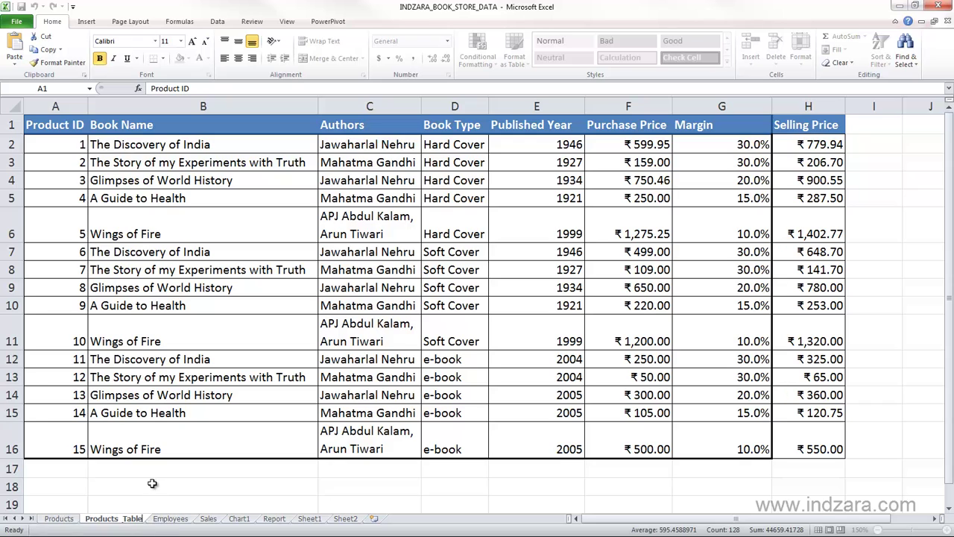
click(152, 483)
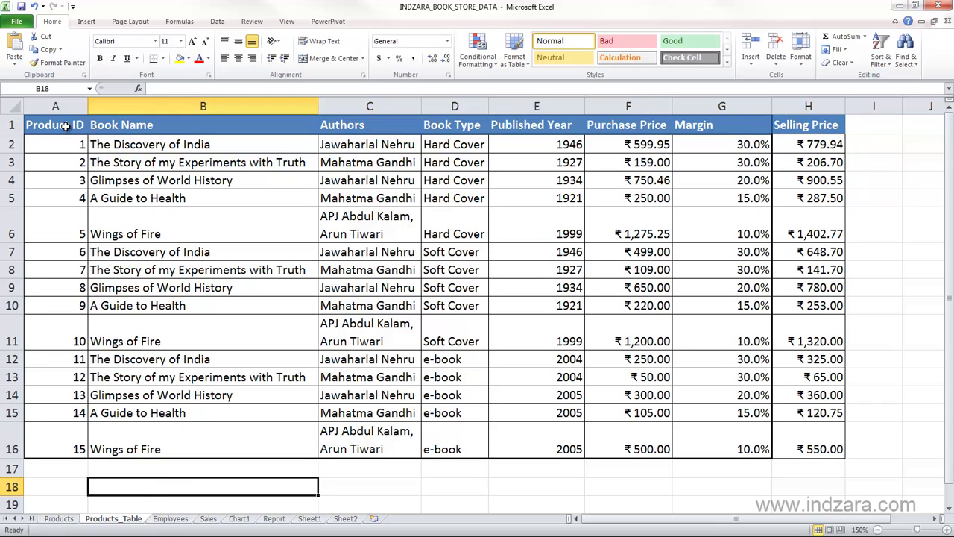
Select the product data A1:H16 on Products_Table and bring up the Insert commands.
drag(69, 130, 793, 448)
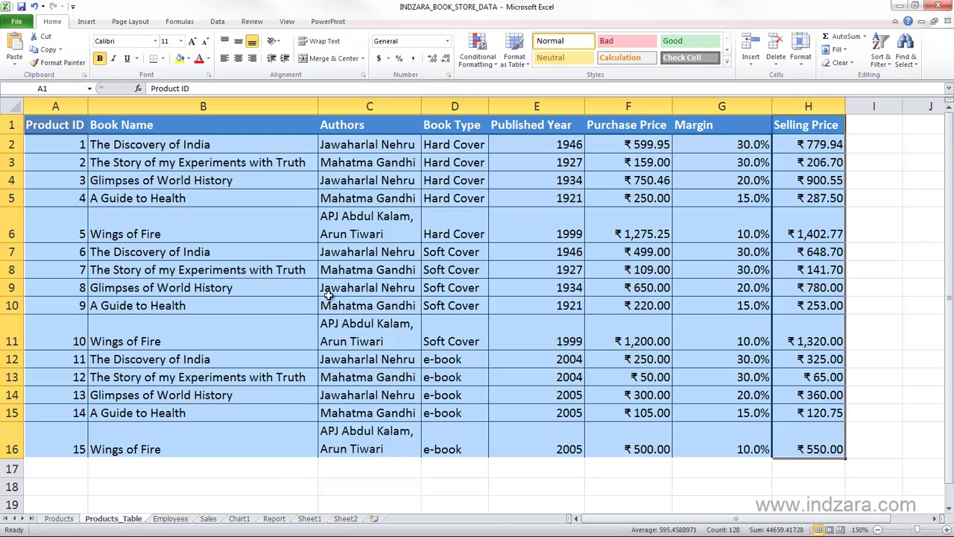
click(65, 518)
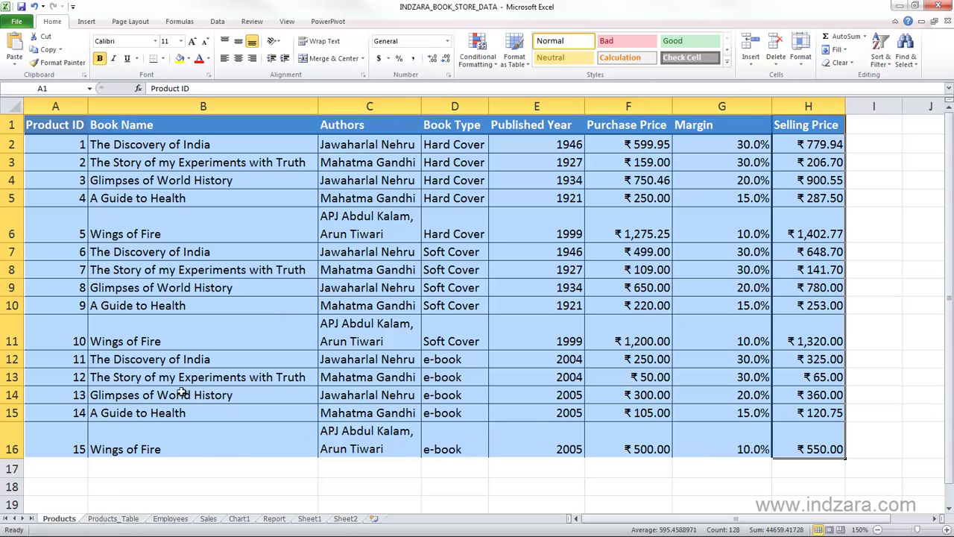
click(125, 520)
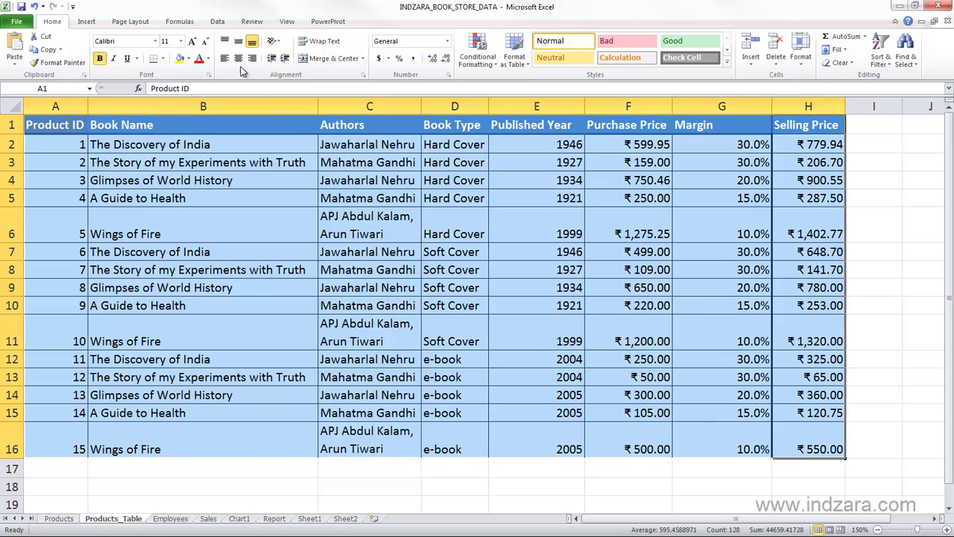
click(86, 21)
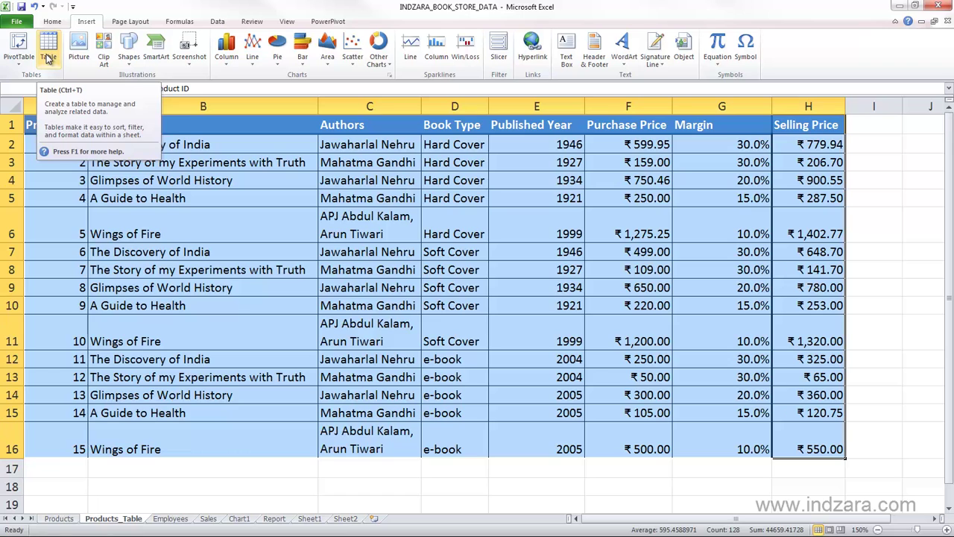
Convert range =$A$1:$H$16 into a table with 'My table has headers' ticked.
click(47, 58)
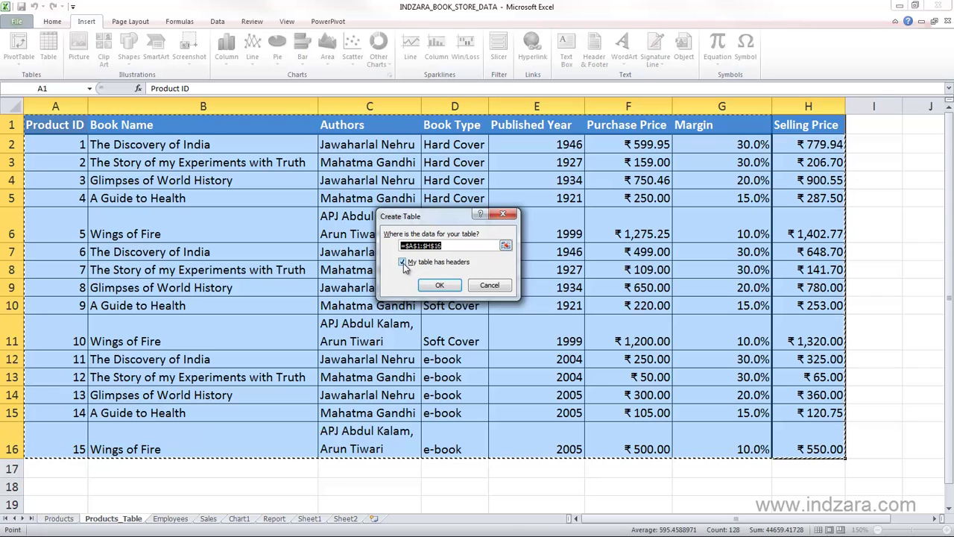
click(455, 285)
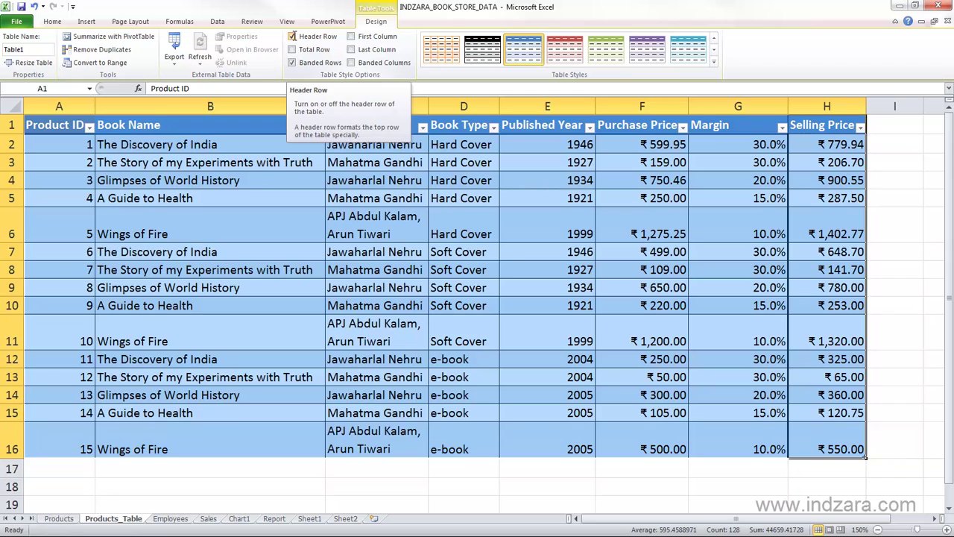
Try header row, first and last column options, then turn off Banded Rows and Banded Columns.
click(292, 36)
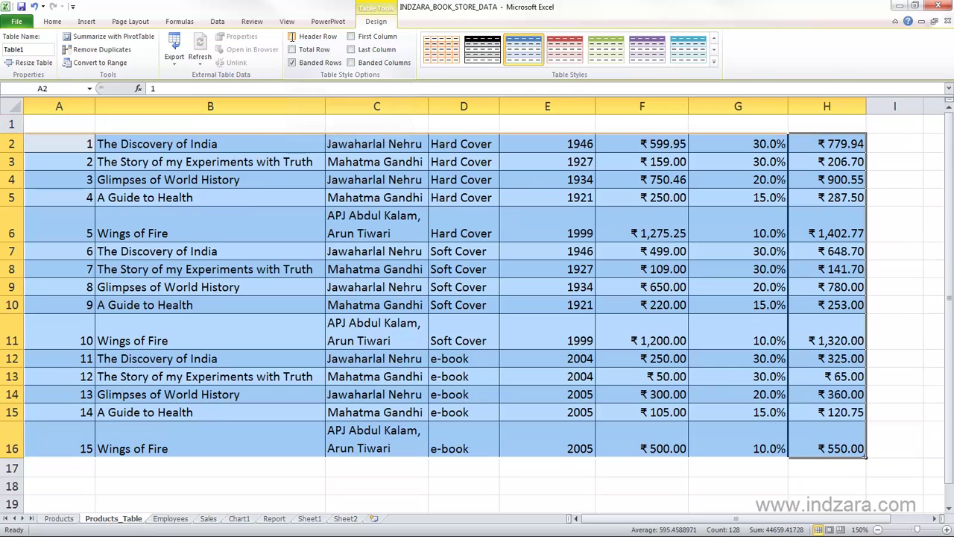
click(292, 36)
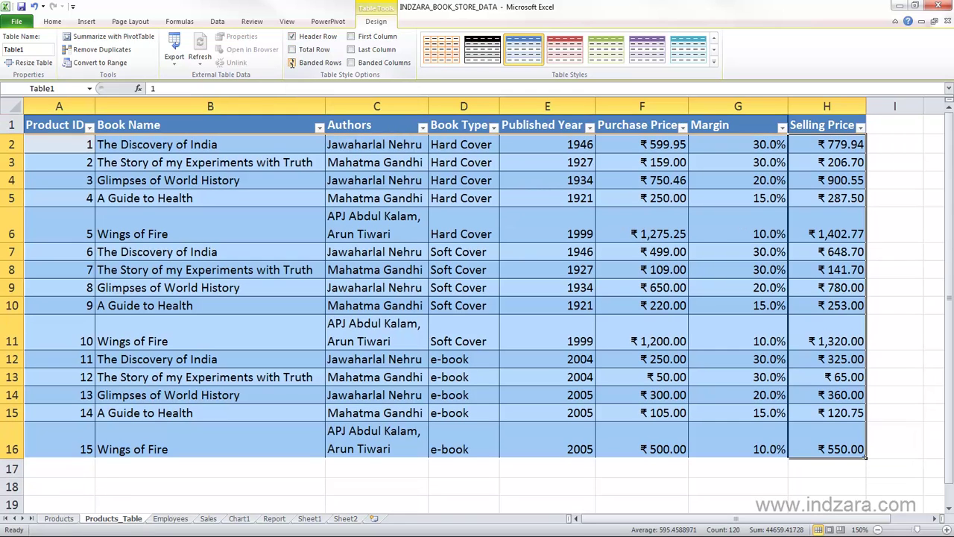
click(291, 62)
click(351, 37)
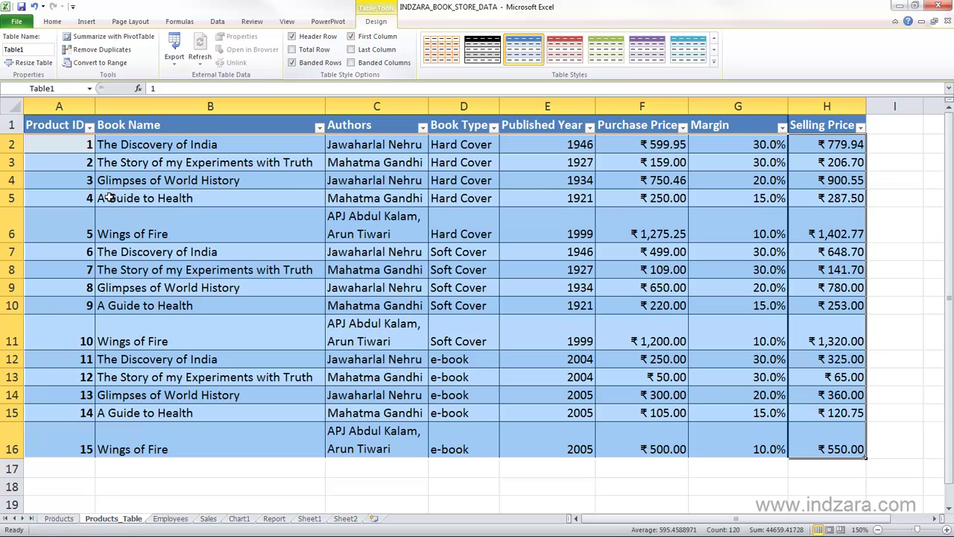
click(351, 49)
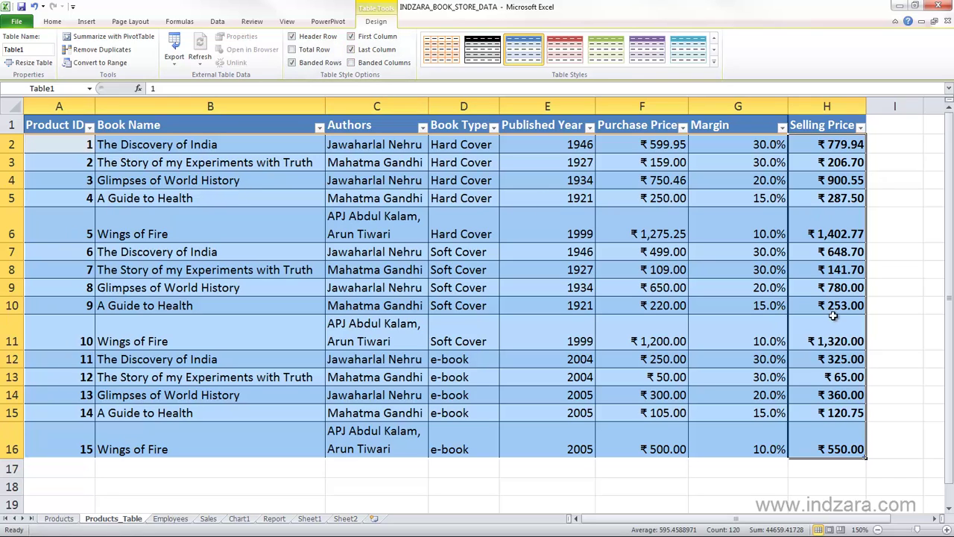
click(351, 37)
click(351, 49)
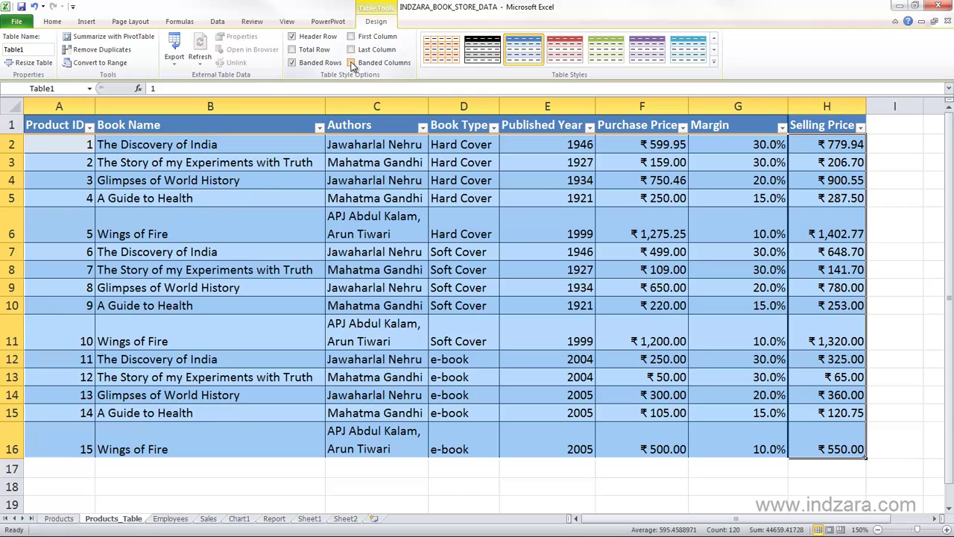
click(352, 63)
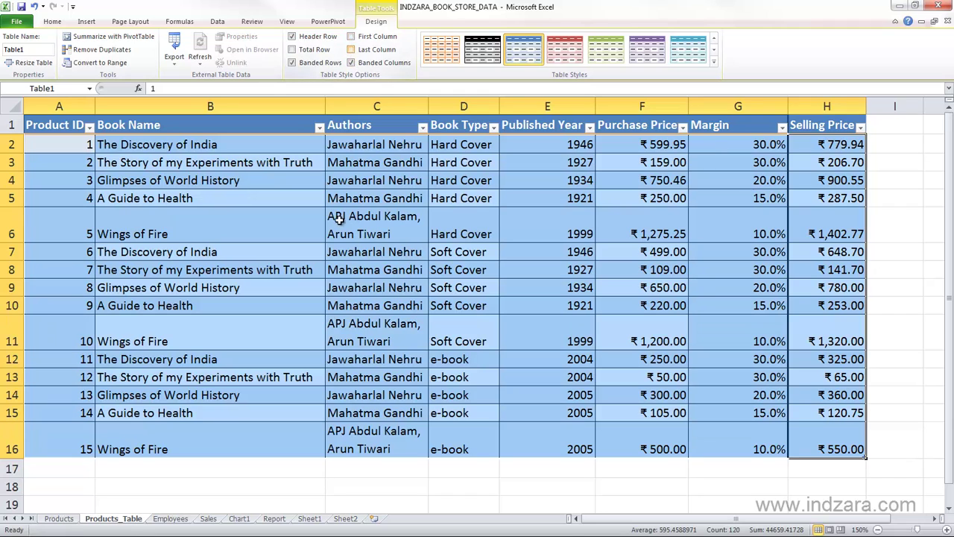
click(323, 64)
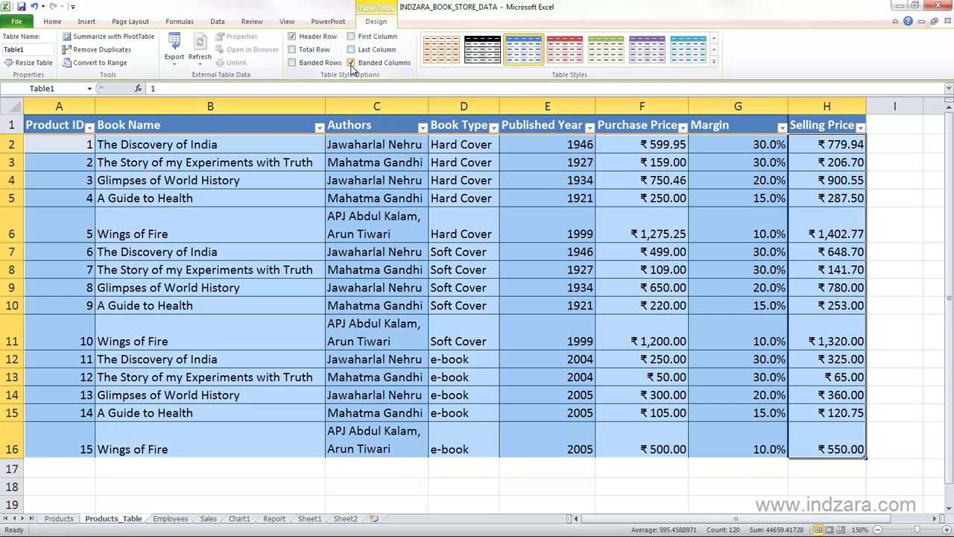
click(351, 63)
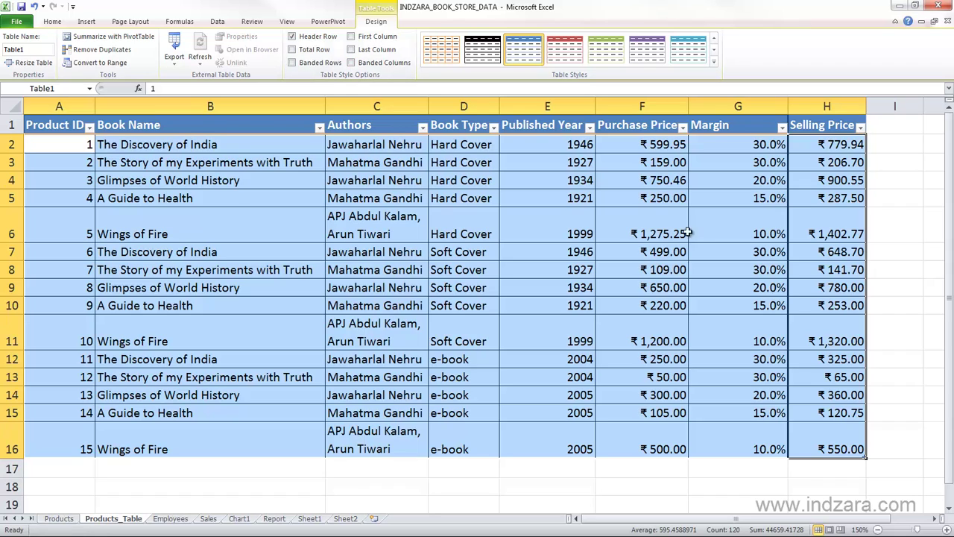
Add a Total row and try Average, Count and Max for the Selling Price total.
click(317, 52)
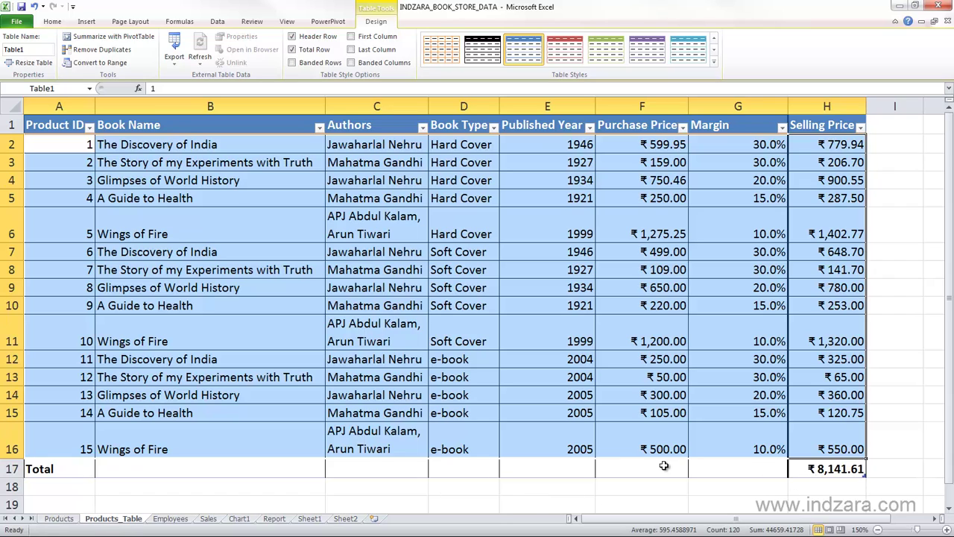
click(861, 468)
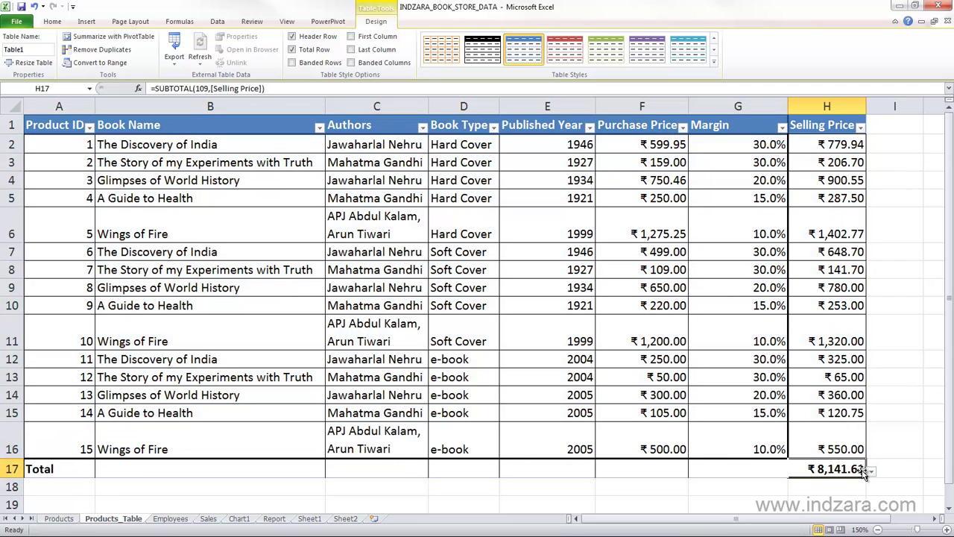
click(872, 472)
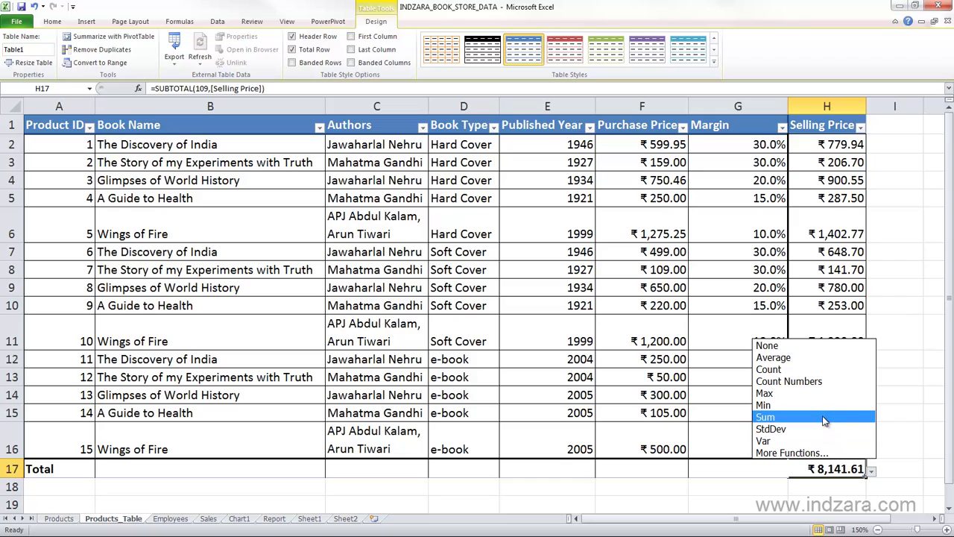
click(824, 359)
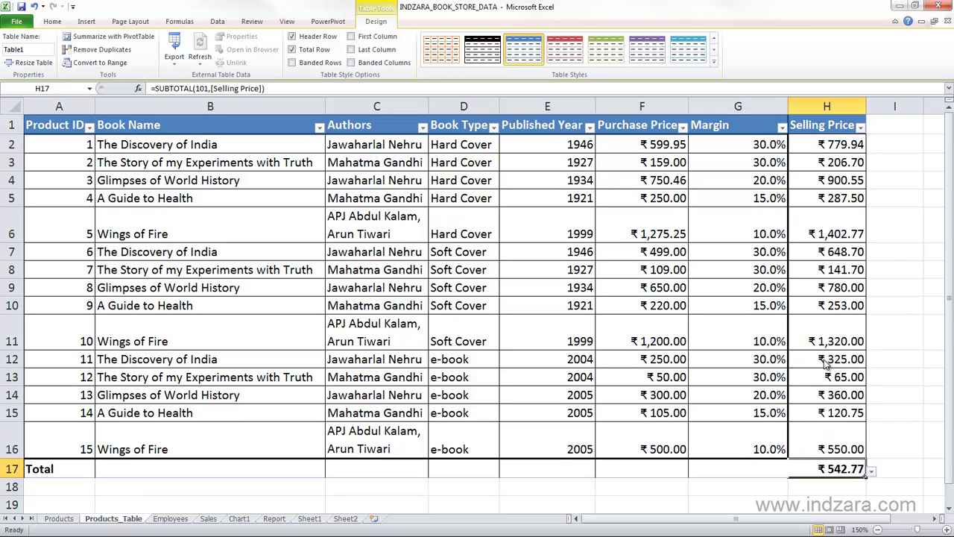
click(871, 474)
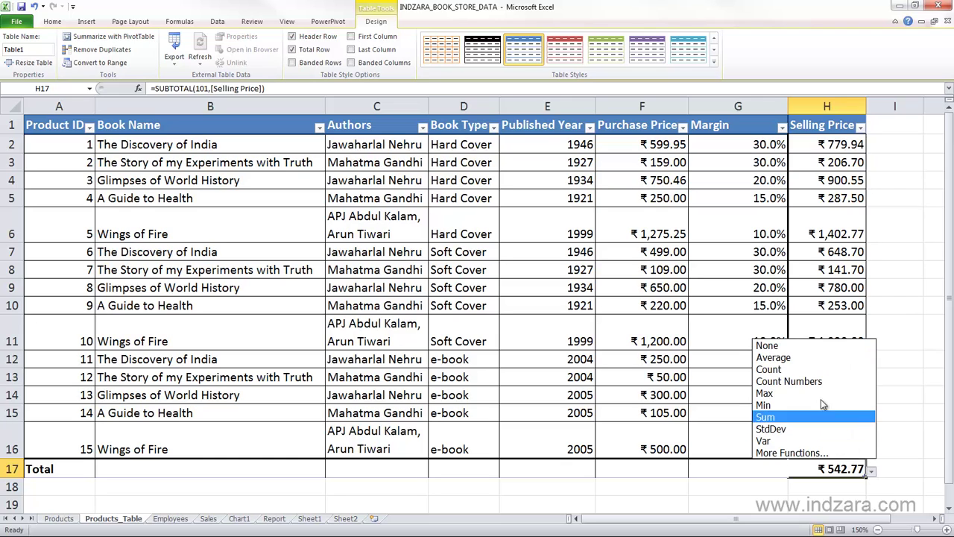
click(820, 367)
click(871, 471)
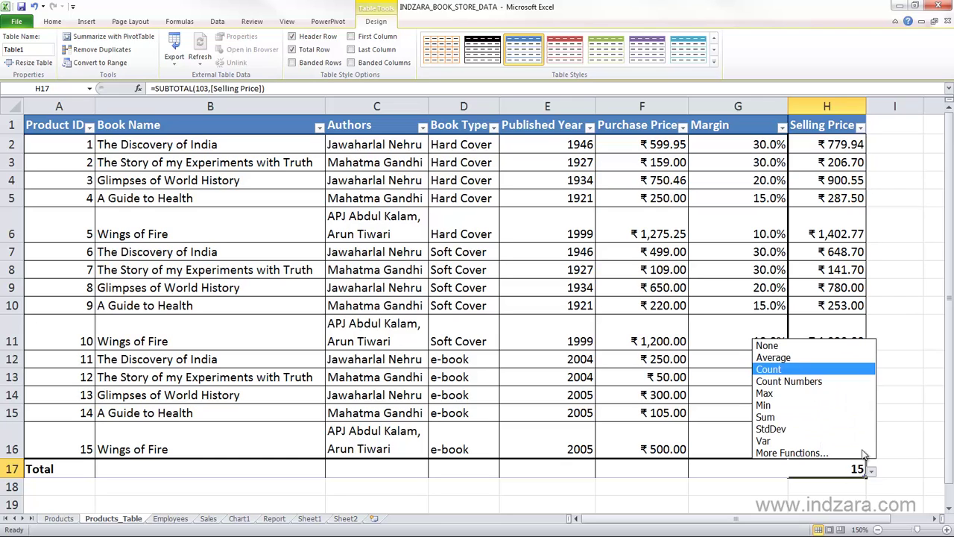
click(783, 393)
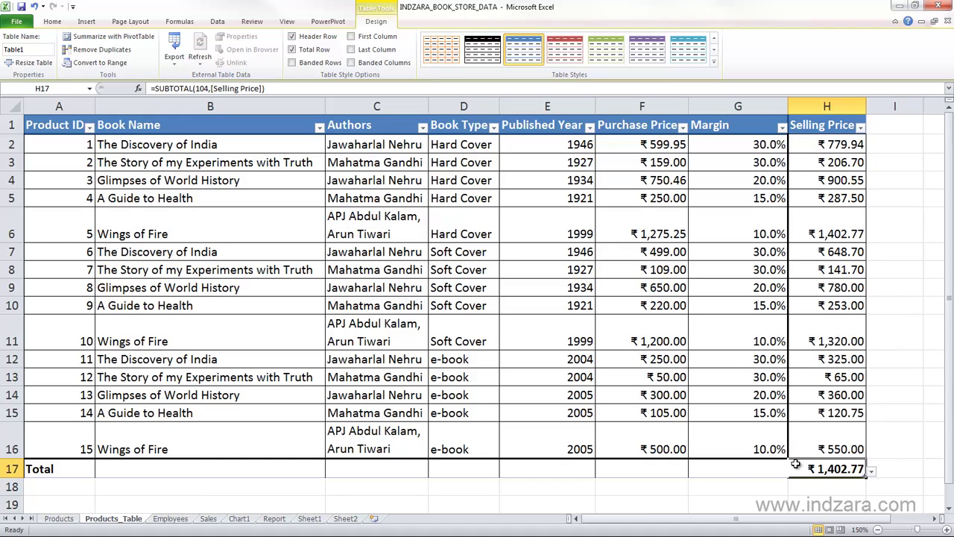
Check the G17 and C17 total options, then set the Selling Price total to None.
click(755, 467)
click(792, 471)
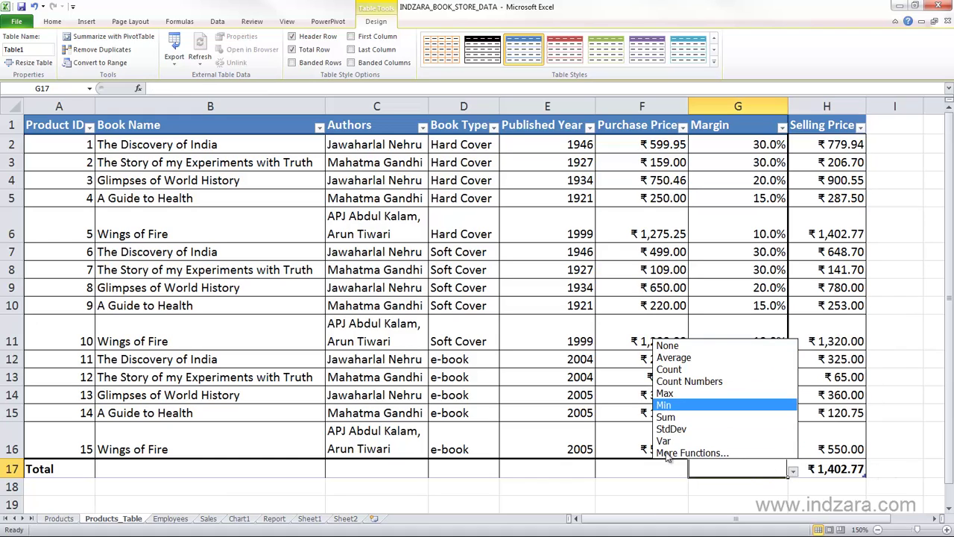
key(Escape)
click(388, 468)
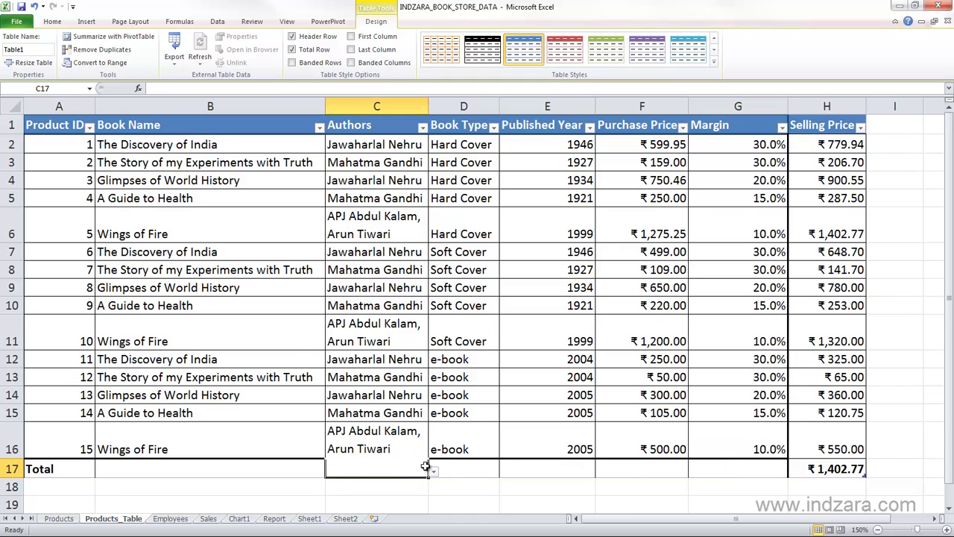
click(433, 472)
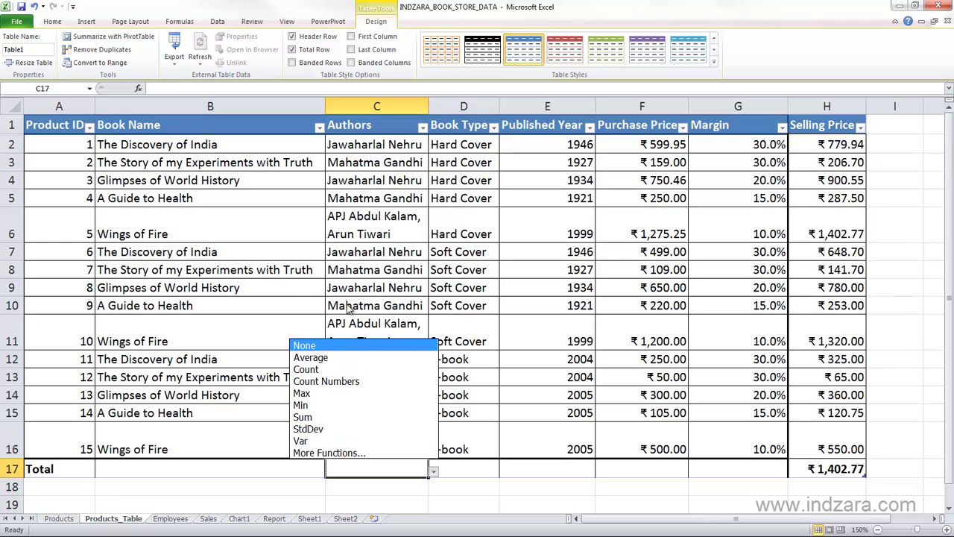
click(546, 465)
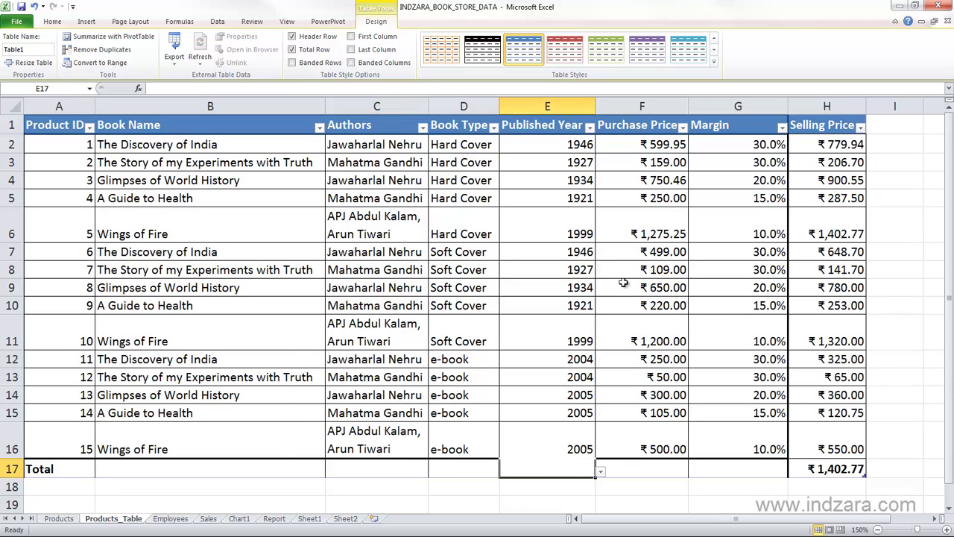
click(857, 468)
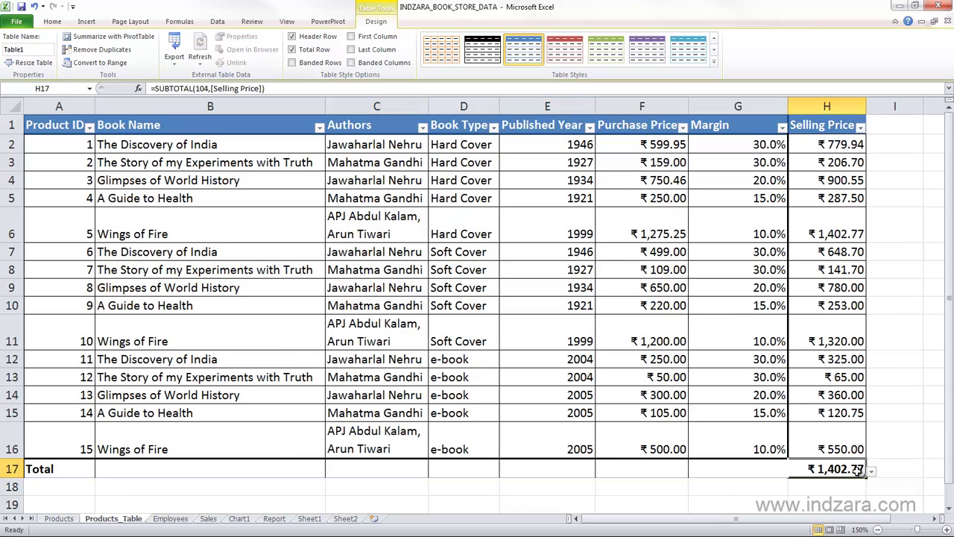
click(872, 471)
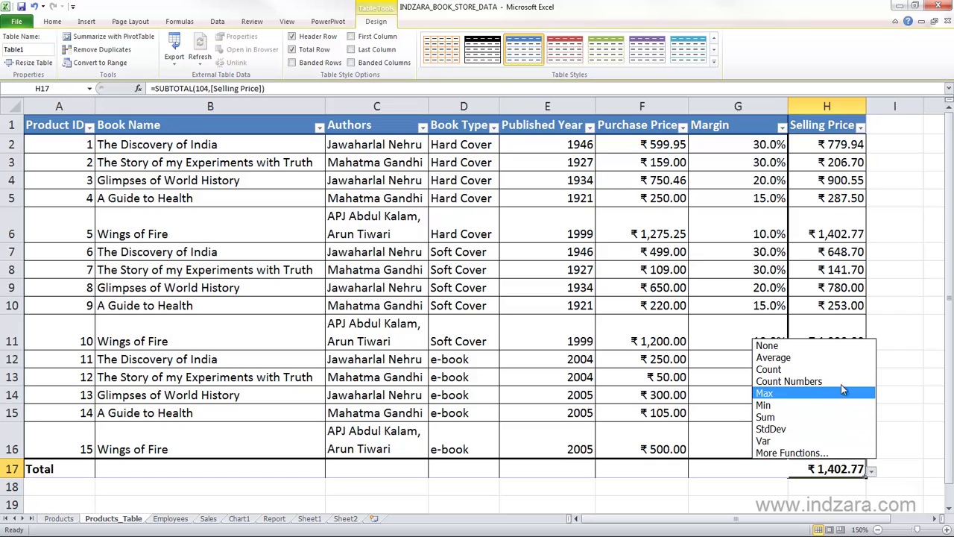
key(Down)
key(Down)
key(Down)
key(Down)
click(802, 346)
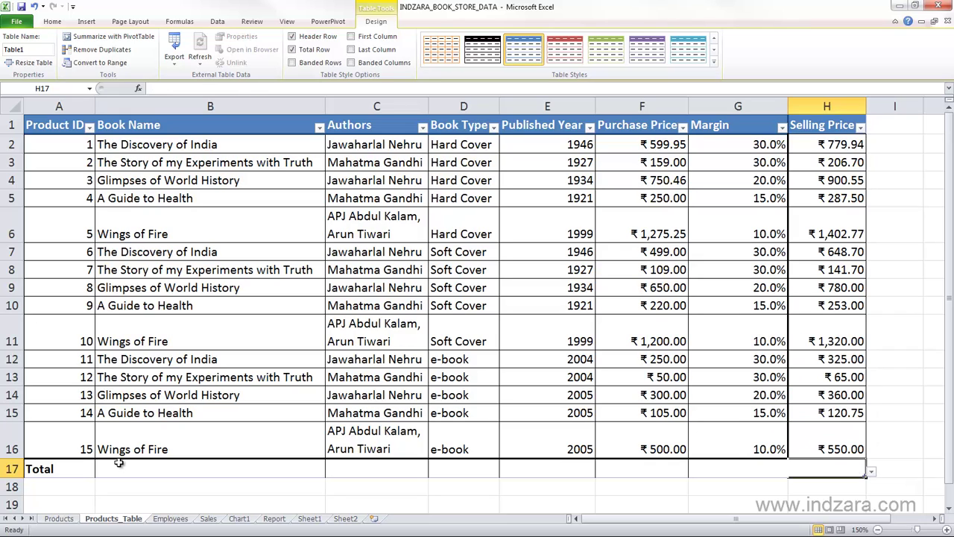
click(72, 472)
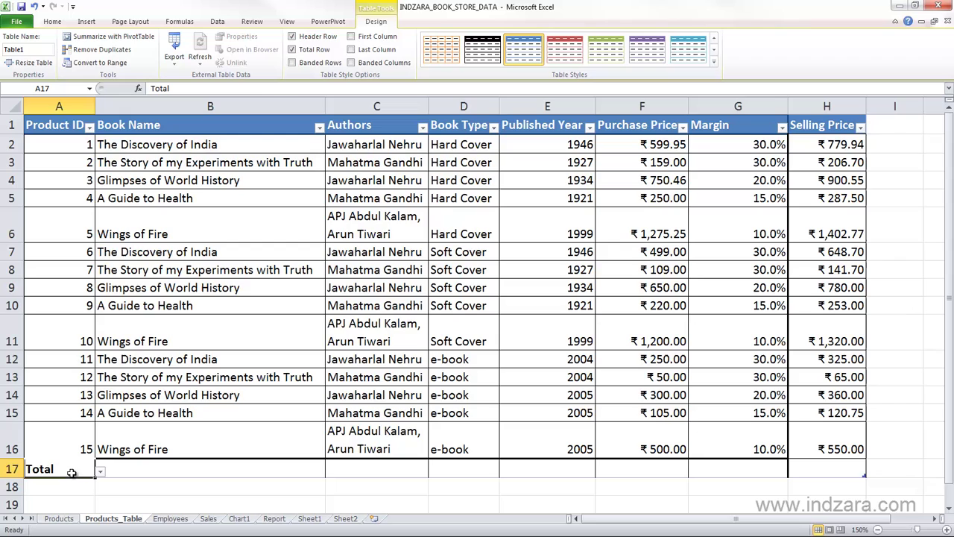
Remove the Total row and preview table styles, keeping the original blue style.
click(292, 50)
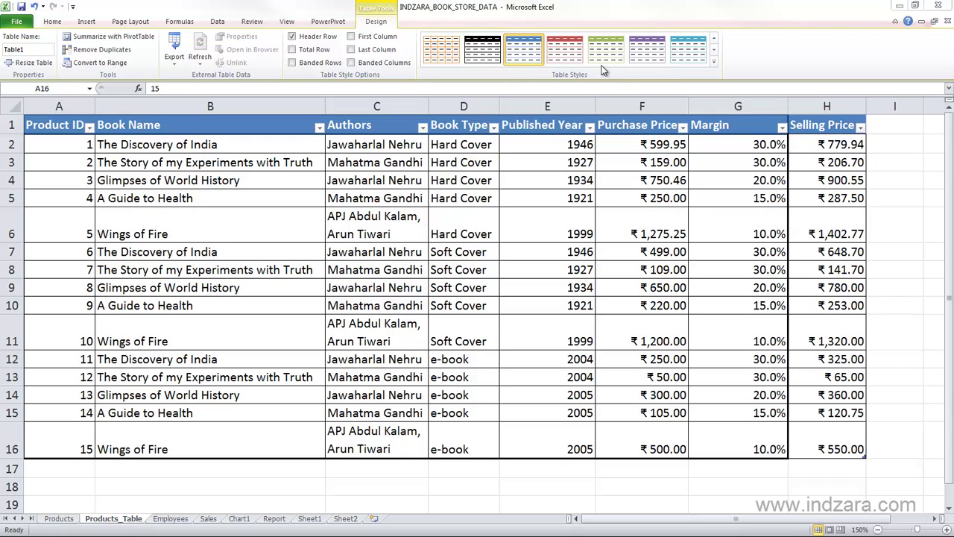
click(713, 65)
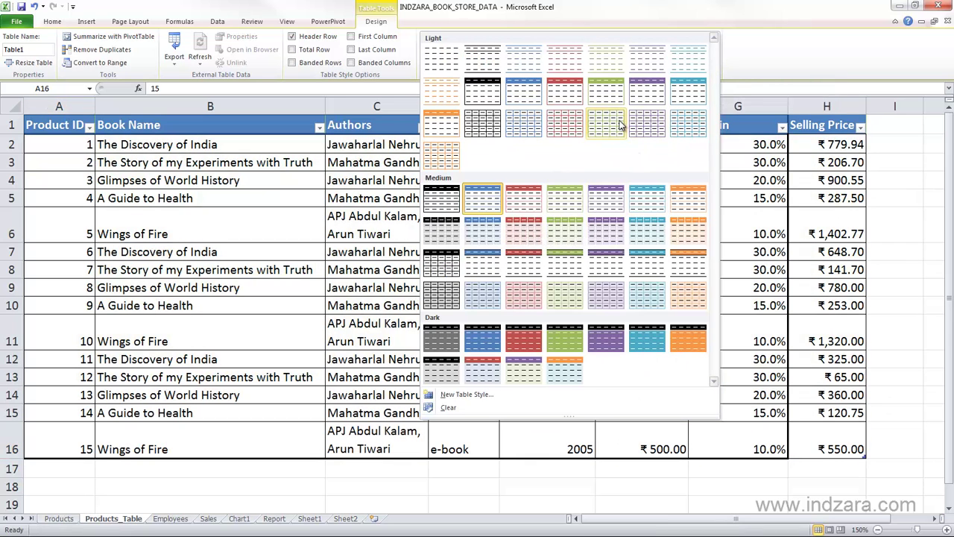
click(733, 59)
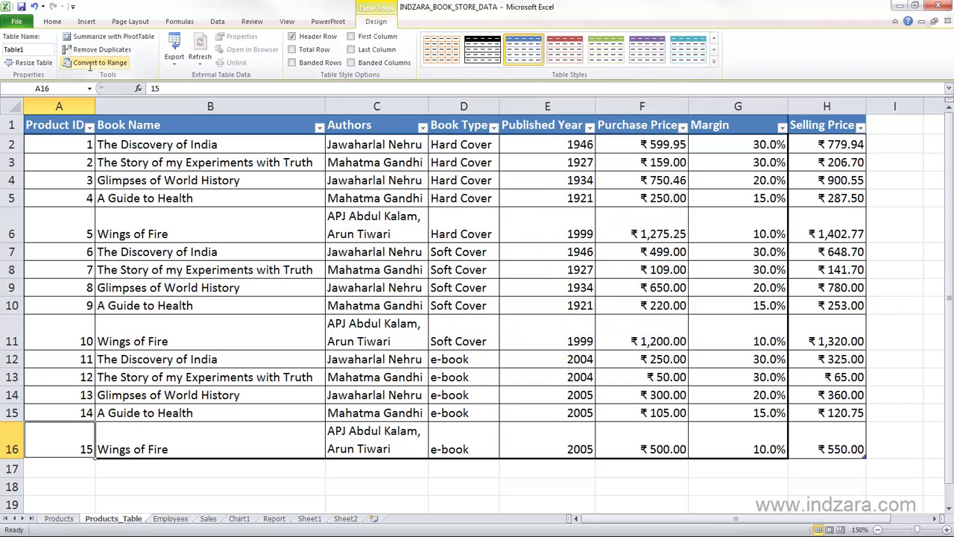
click(38, 65)
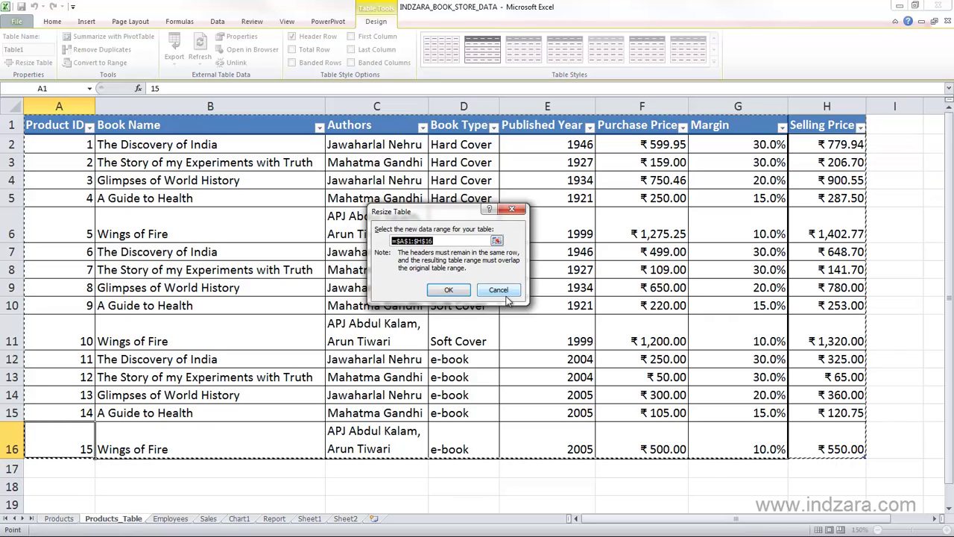
click(450, 290)
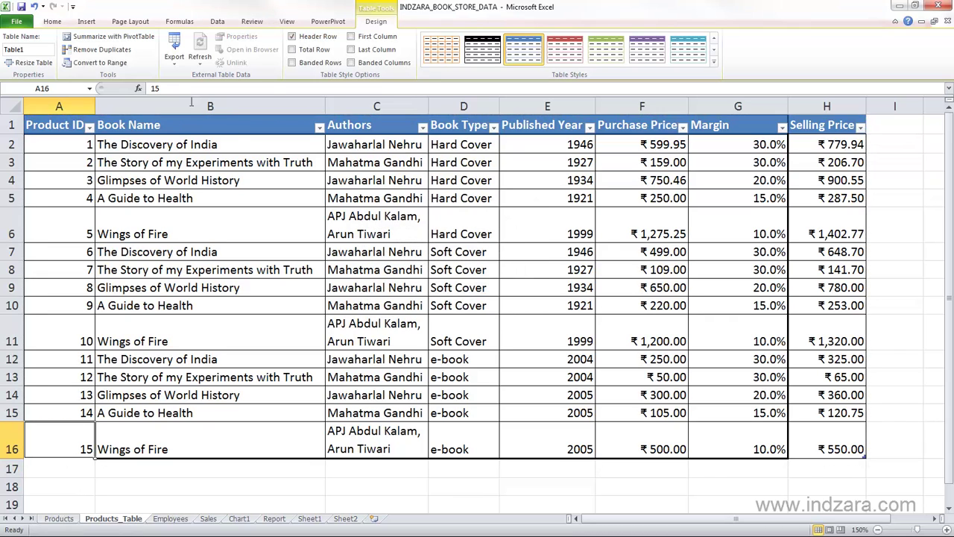
click(114, 55)
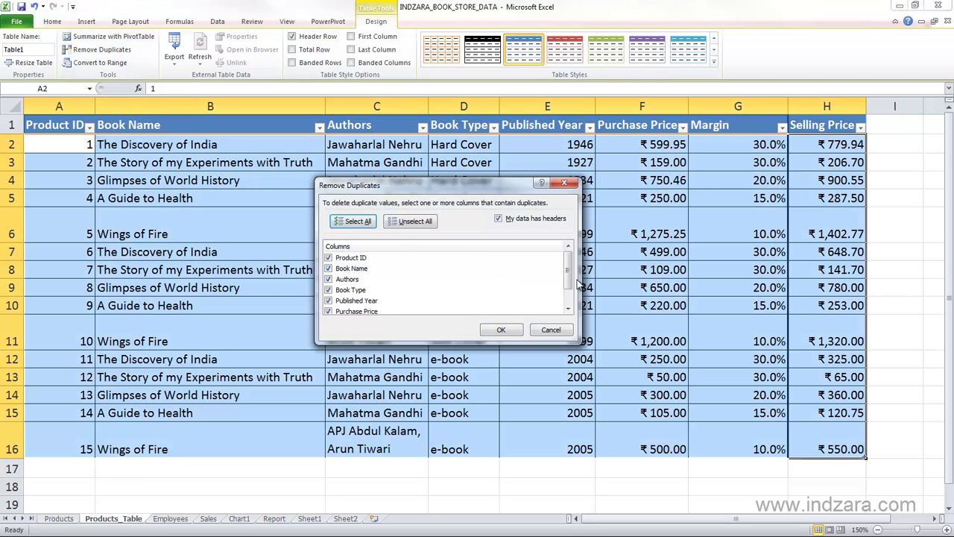
drag(569, 280, 569, 261)
click(552, 330)
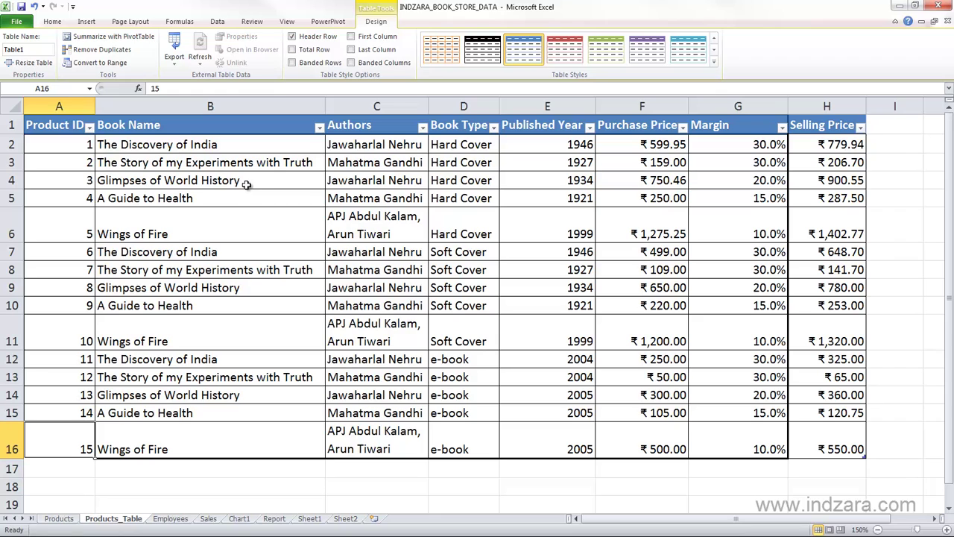
Start a PivotTable from Table1 on a new worksheet and move its dialog over columns D–G.
click(133, 37)
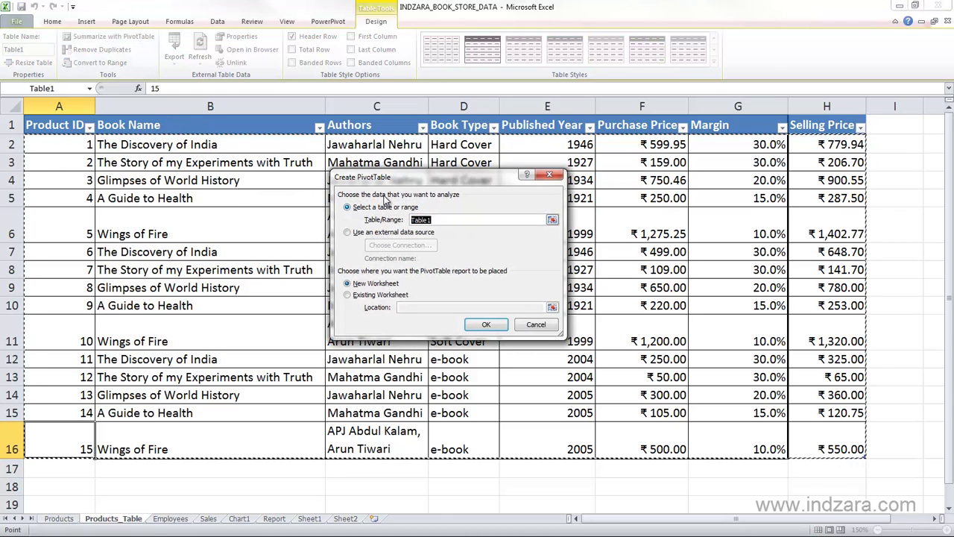
drag(383, 183, 579, 246)
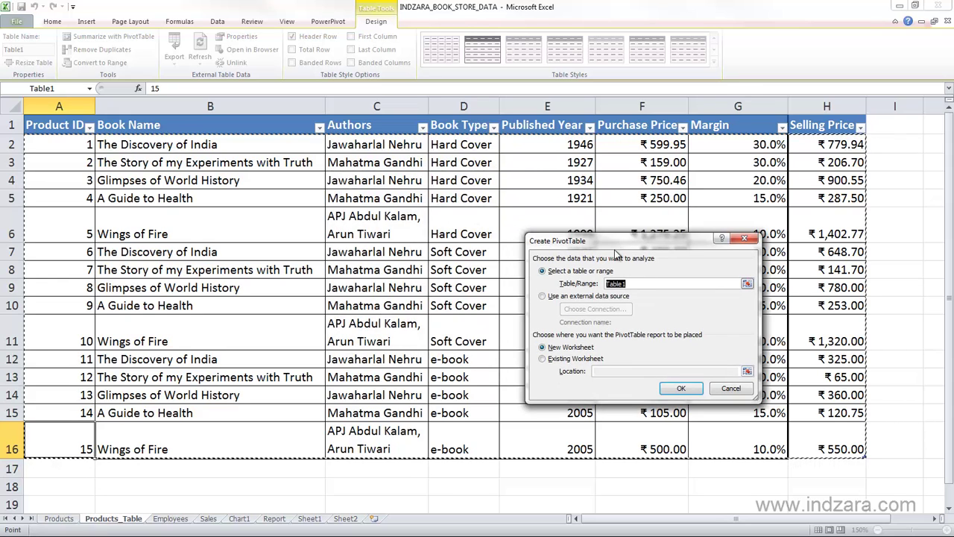